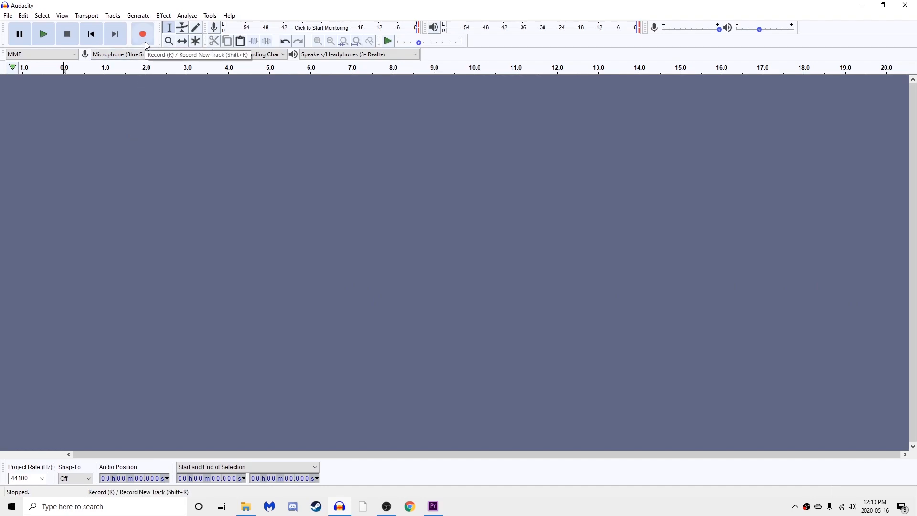
Step: Record the claps from the microphone as a new stereo track and play back the beginning
click(146, 43)
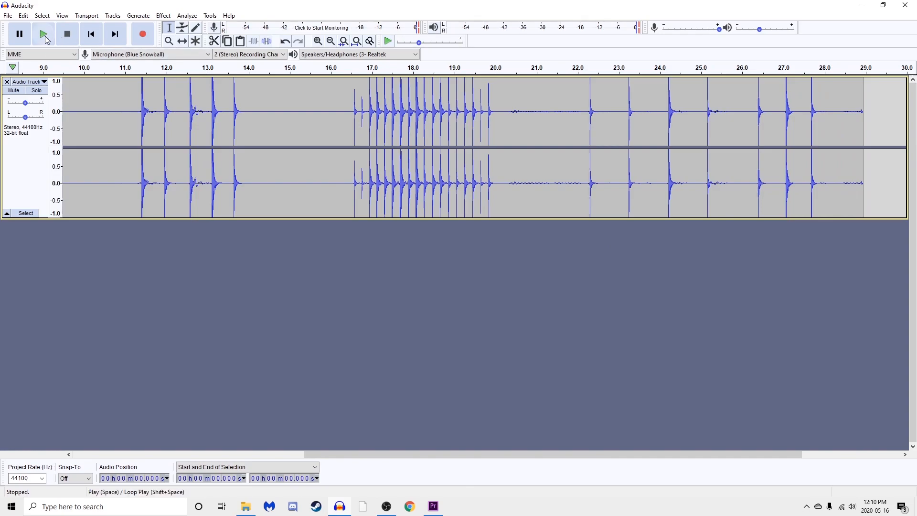
click(44, 34)
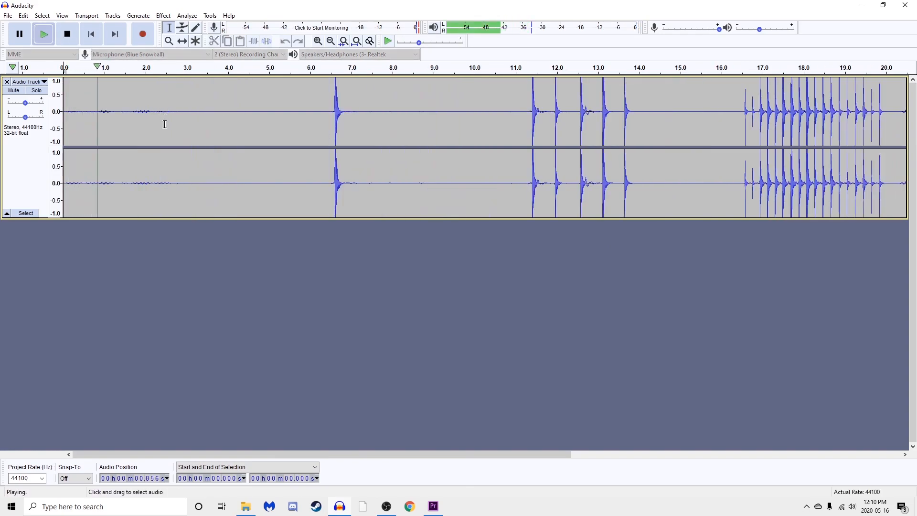
key(space)
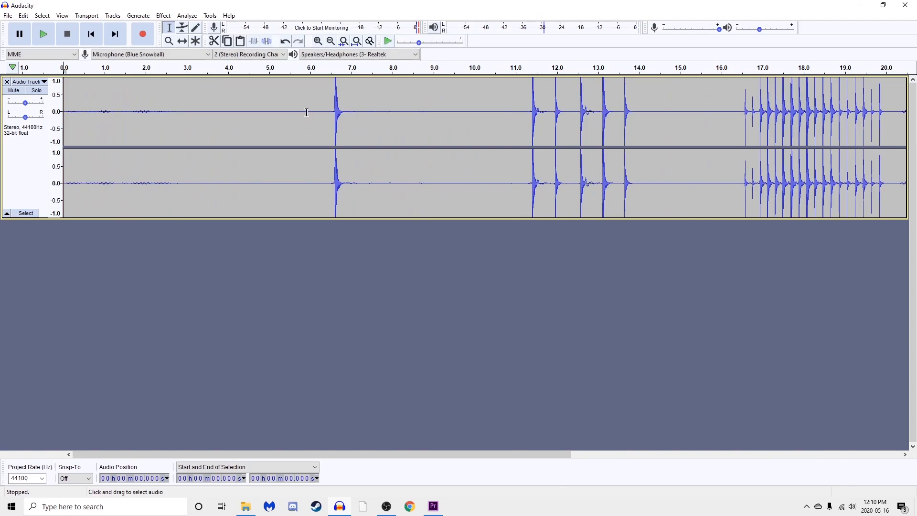
Step: Capture a Noise Reduction profile from the silent stretch between about 3.0 and 6.4 seconds
drag(326, 112, 187, 112)
click(163, 16)
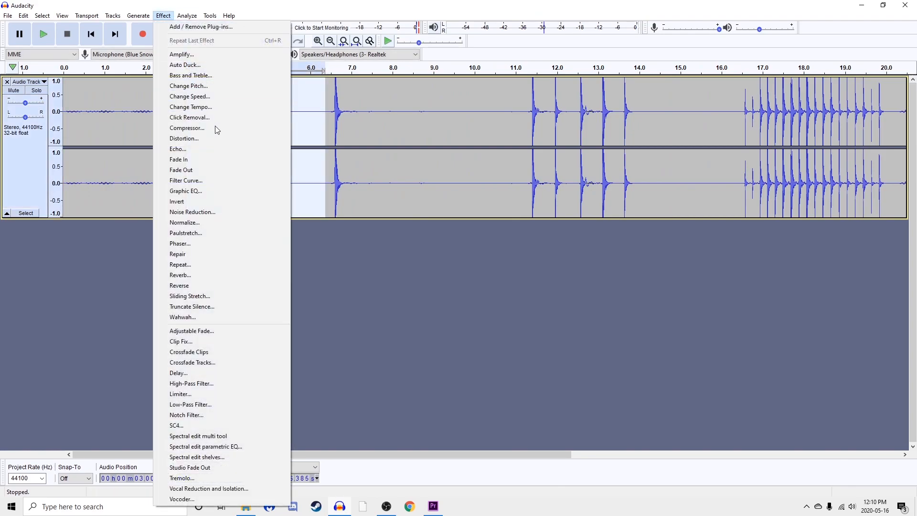
click(202, 213)
click(448, 207)
Step: Apply Noise Reduction to the entire clap recording and play it from the start
key(ctrl+a)
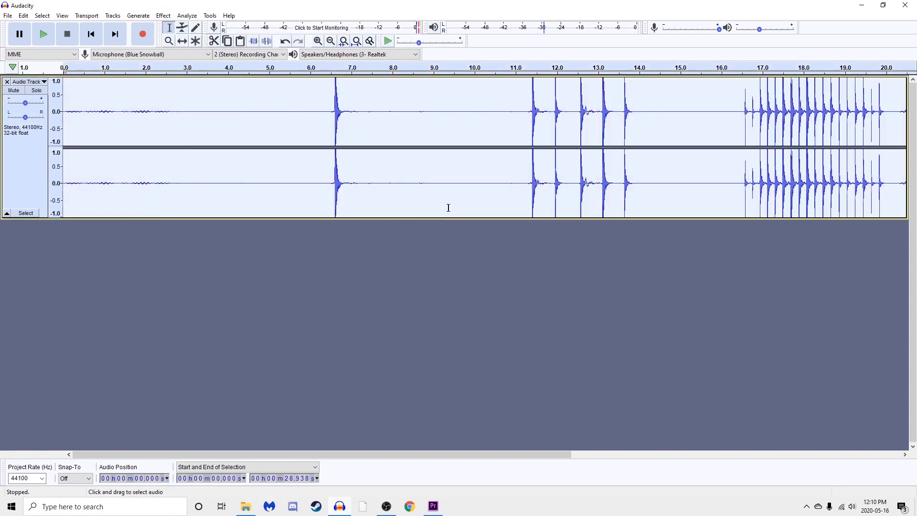
click(165, 16)
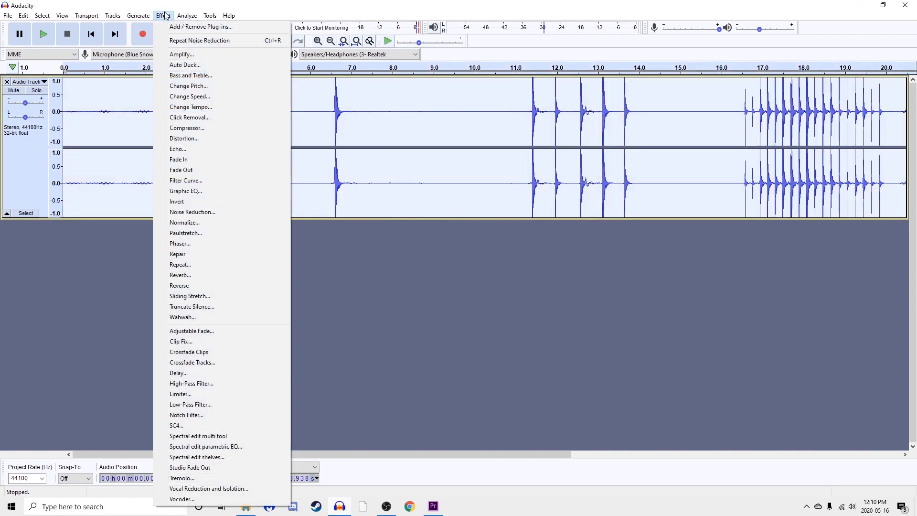
click(193, 212)
click(487, 336)
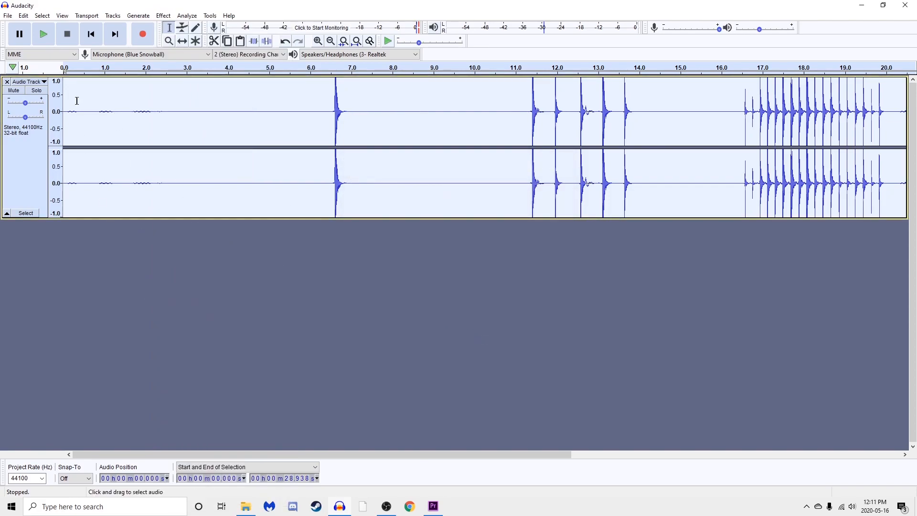
click(71, 70)
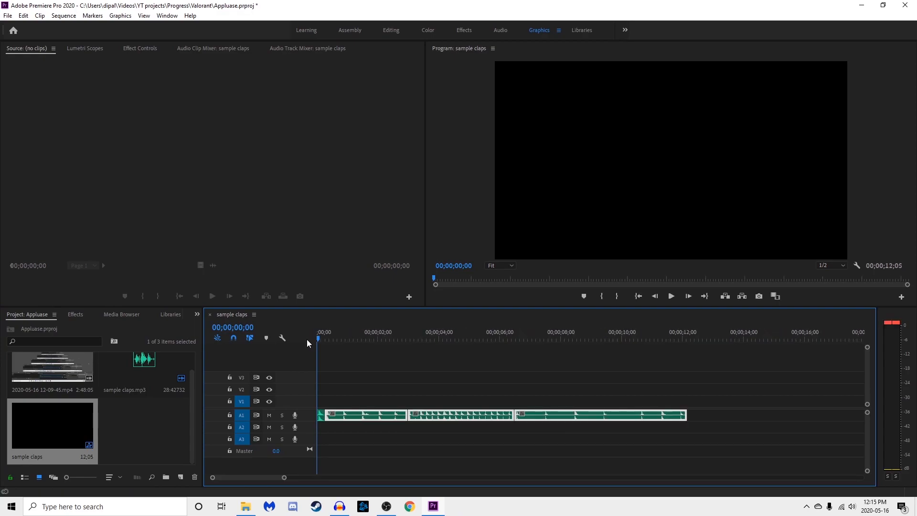
Step: Switch to Premiere Pro, play the sample claps sequence, and listen to the start of the rapid-clap clip
key(space)
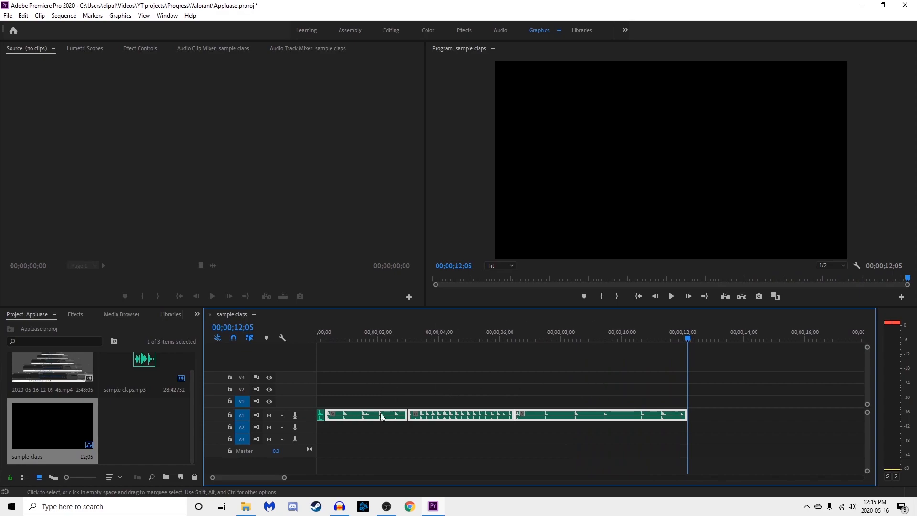
click(321, 415)
click(481, 418)
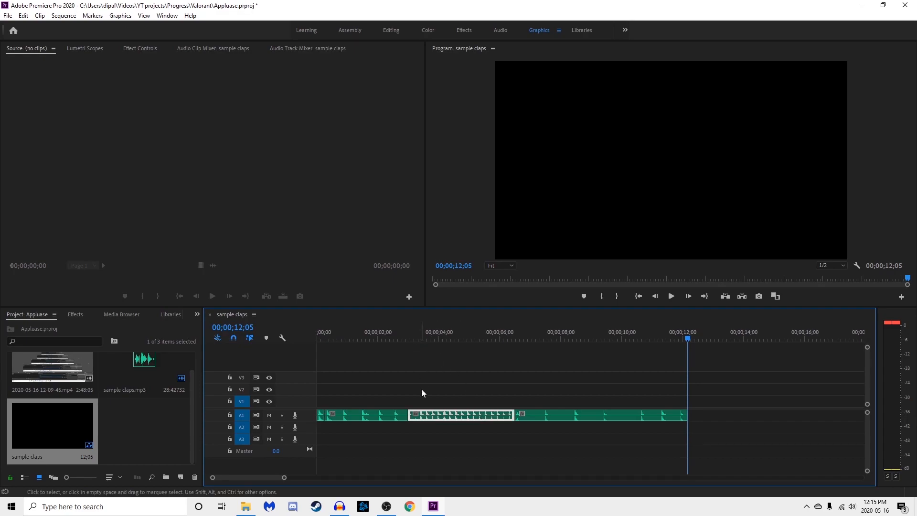
drag(409, 338, 404, 338)
key(space)
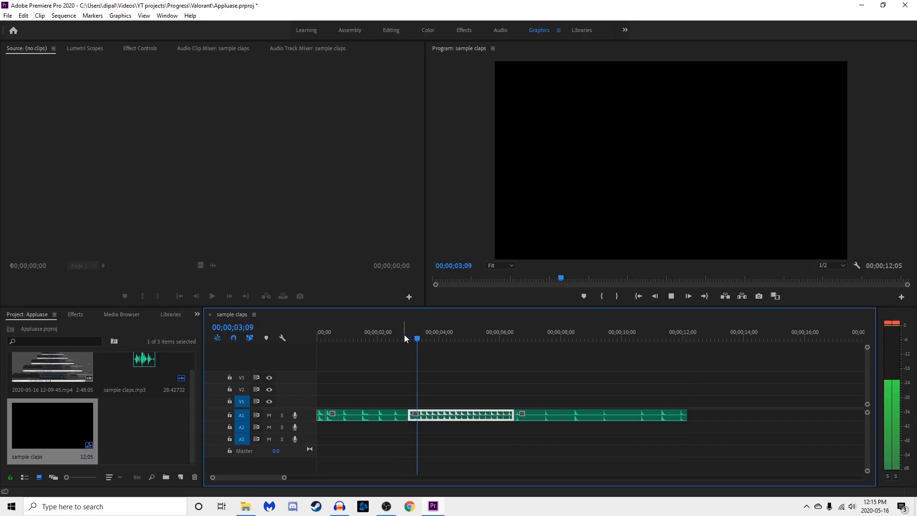
key(space)
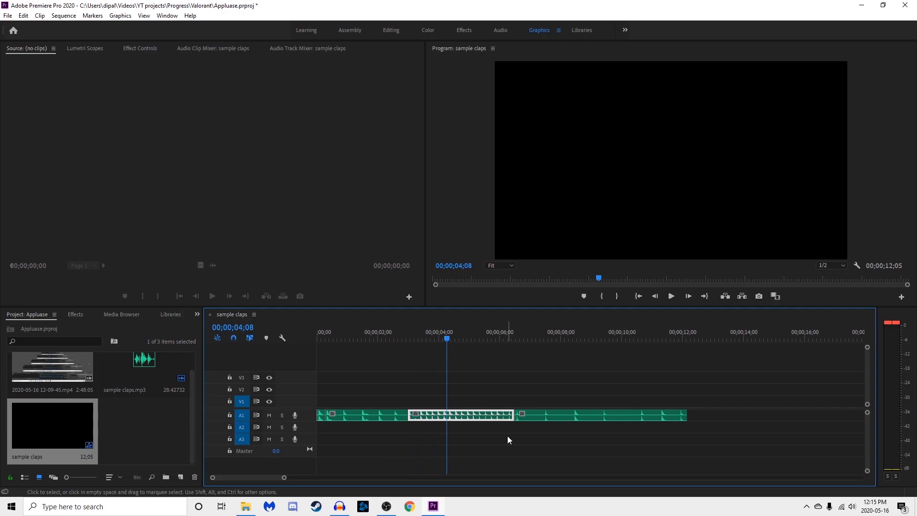
Step: Stack slightly offset copies of the rapid-clap clip on tracks A1 to A5 after the existing audio and play them
drag(474, 418, 783, 437)
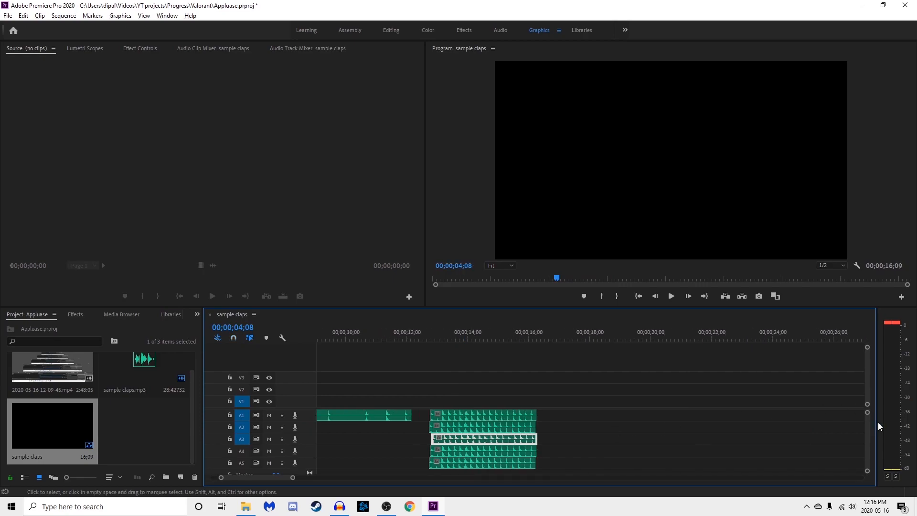
mouse_move(867, 428)
mouse_down()
mouse_move(870, 440)
mouse_move(869, 425)
mouse_up()
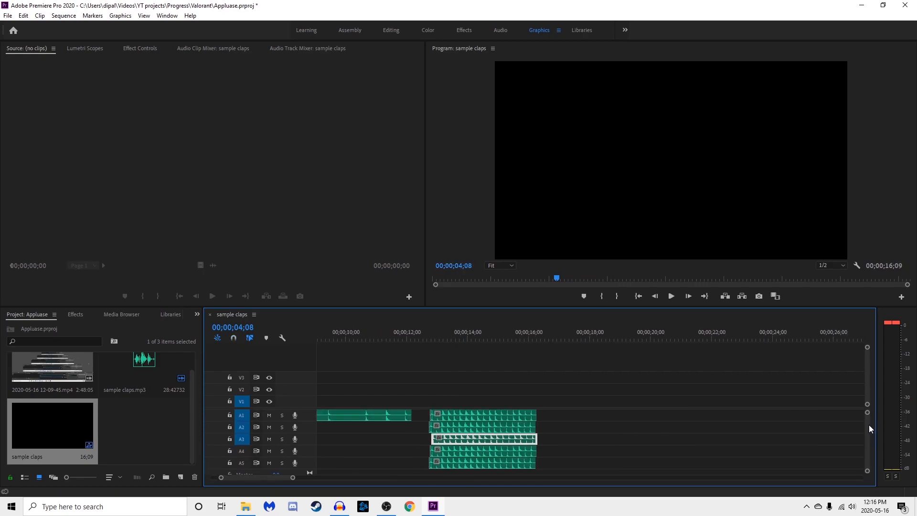
click(424, 335)
key(space)
click(431, 337)
key(space)
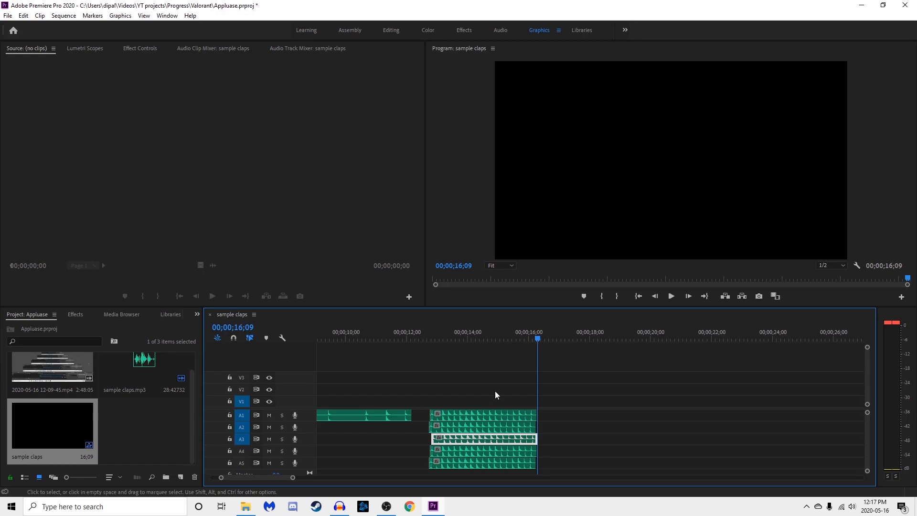
Step: Cut the rapid-clap copies on tracks A3 and A5 out of the stack
right_click(469, 444)
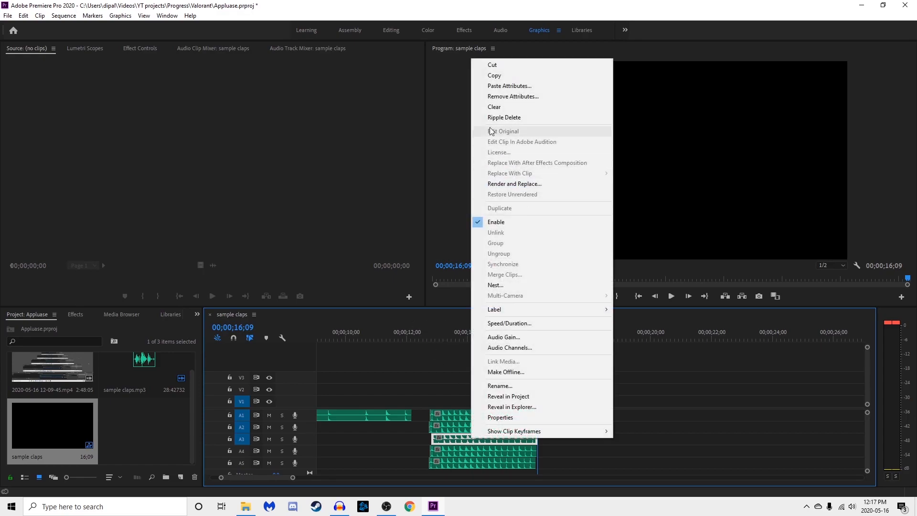
click(478, 64)
click(480, 455)
click(477, 463)
right_click(477, 465)
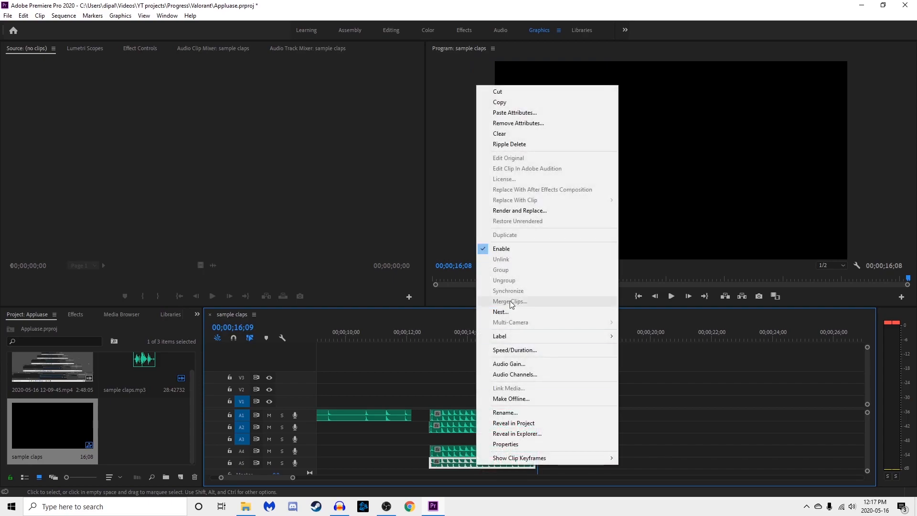
click(498, 92)
Step: Layer the last spaced-clap clip on A3, extra offset rapid-clap copies on A4 and A1, and the earlier spaced-clap clip on A5
drag(362, 420, 550, 436)
drag(484, 452, 544, 454)
drag(476, 415, 516, 429)
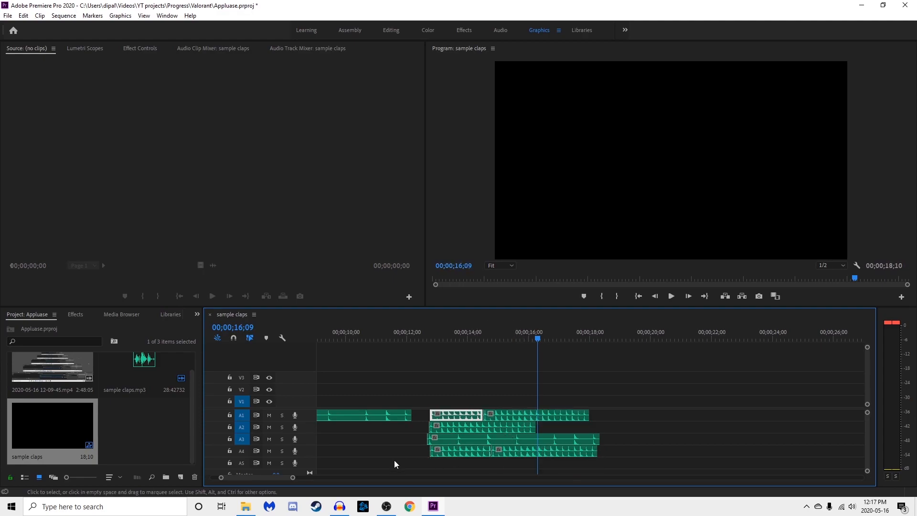
drag(293, 478, 328, 478)
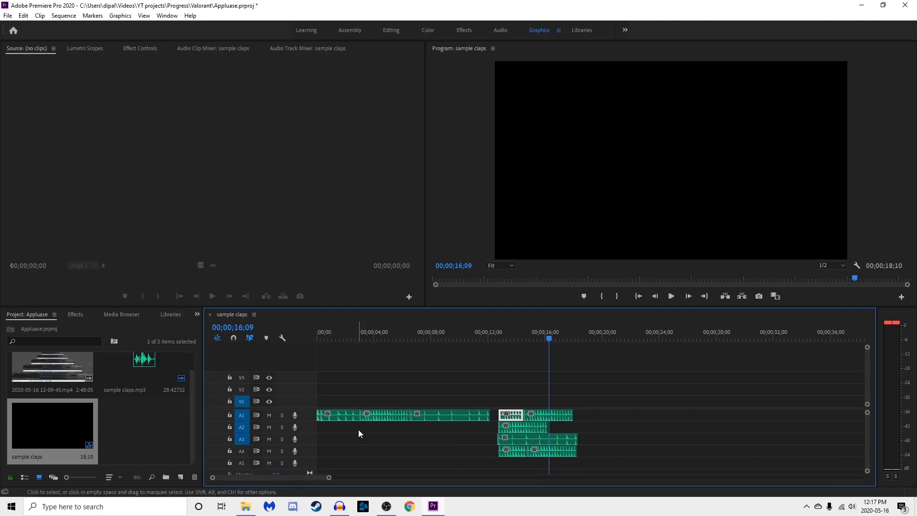
drag(339, 414, 551, 465)
Step: Play the layered clap stack from just before its start to its end and review the result
click(496, 344)
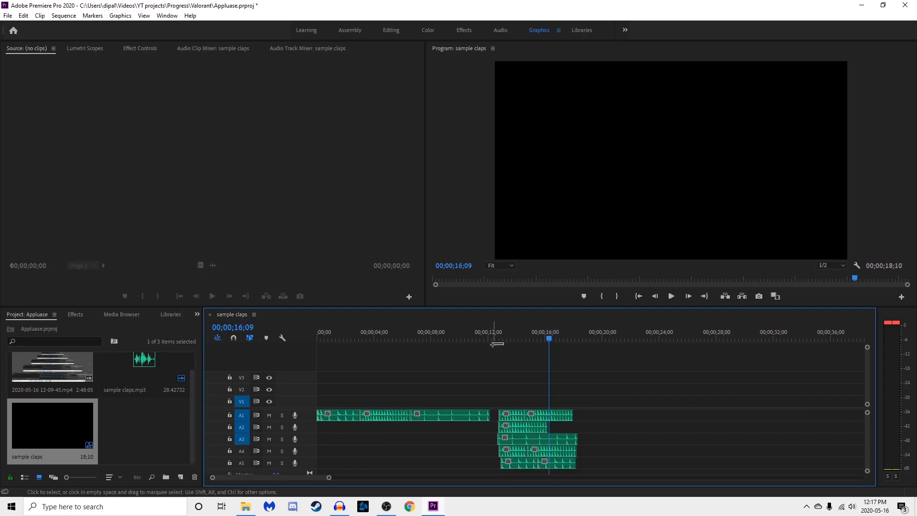
click(494, 340)
key(space)
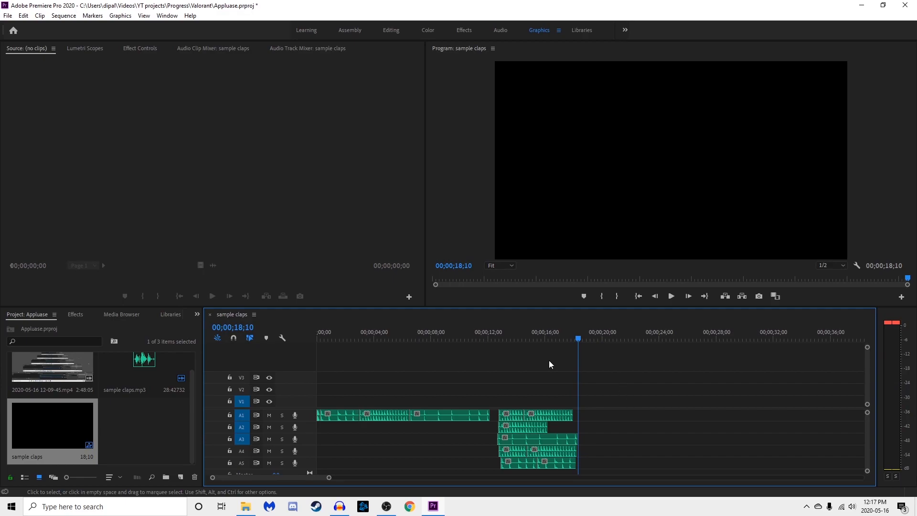
drag(489, 340, 495, 352)
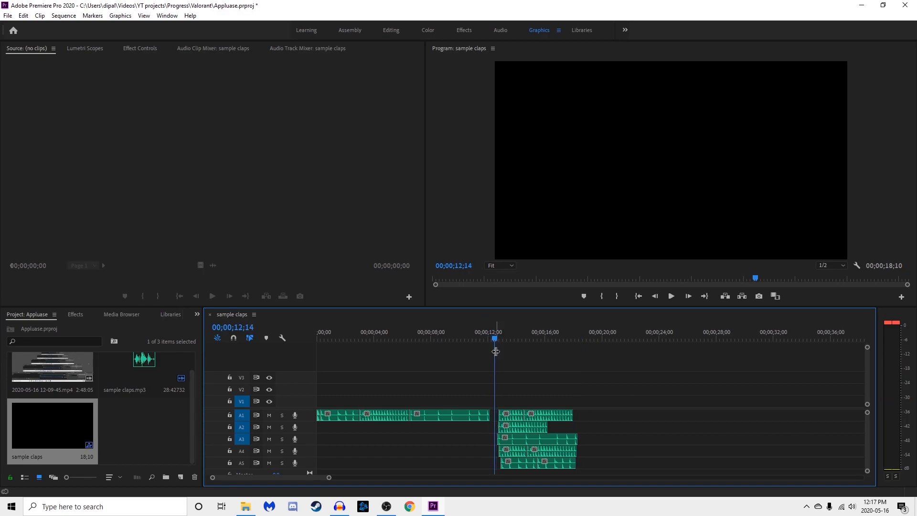
key(space)
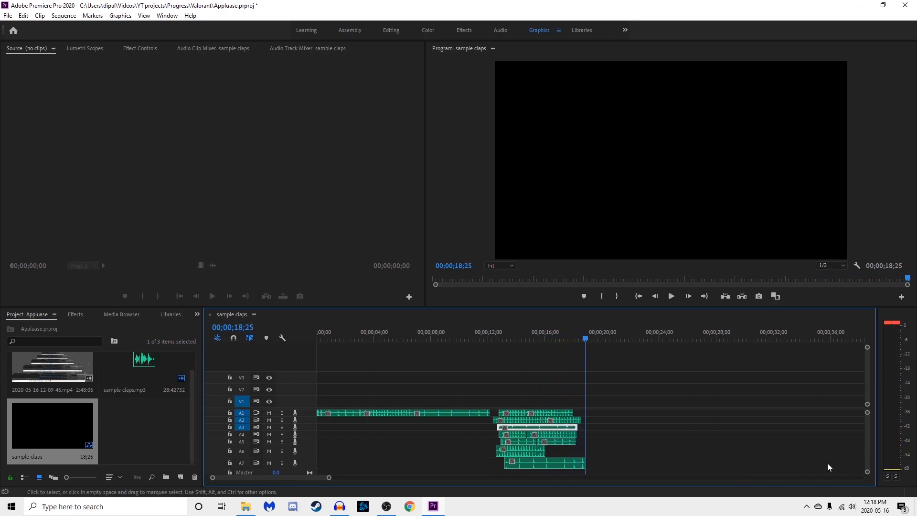
scroll(672, 444, down, 1)
scroll(672, 443, up, 1)
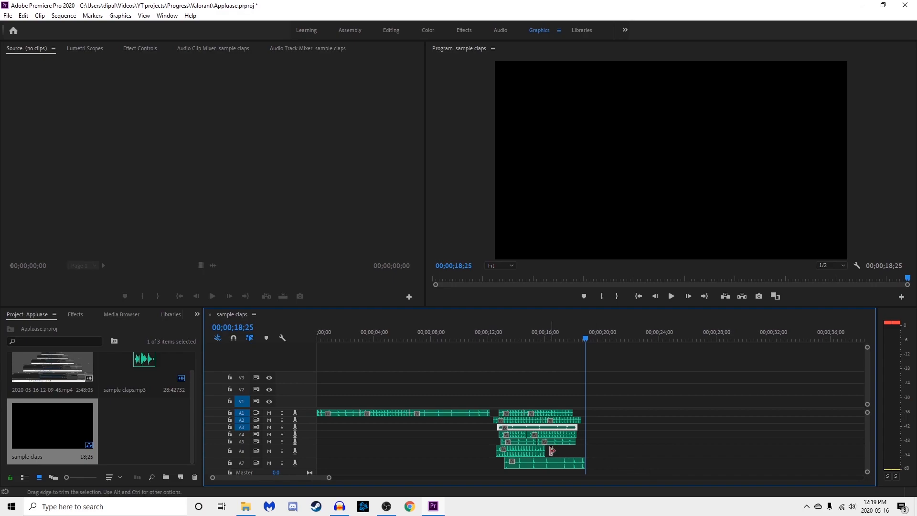
Step: Add another offset copy of big boy sample.mp3 on track A4 and play the stacked copies
drag(619, 423, 615, 438)
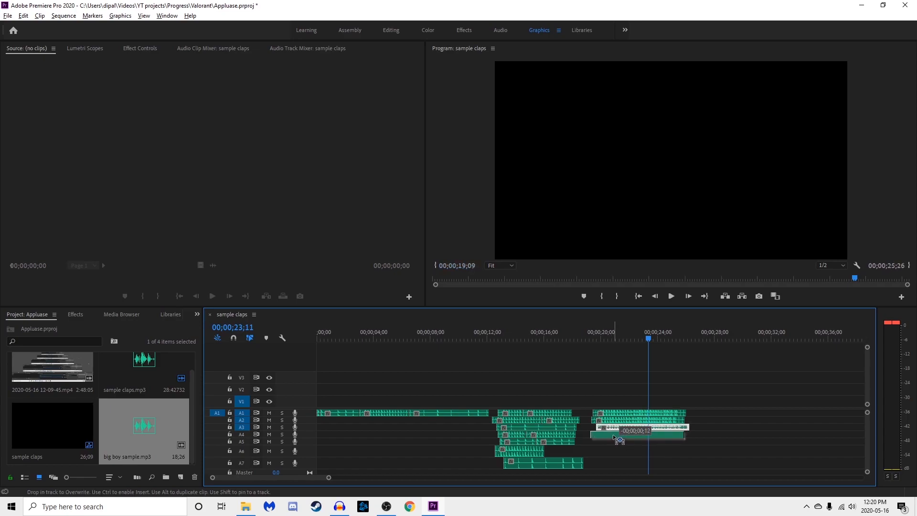
click(584, 340)
key(space)
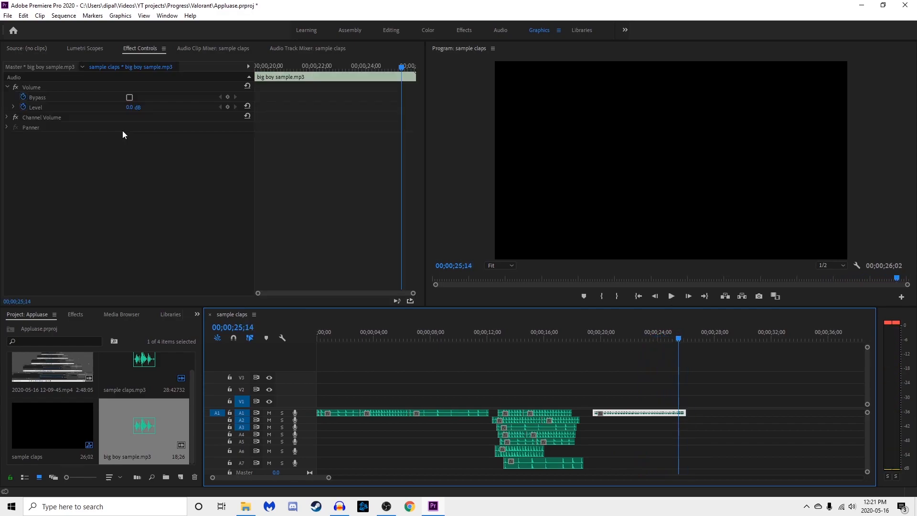
Step: Set the volume level of the big boy sample.mp3 clip to -28.8 dB and play its beginning
click(130, 108)
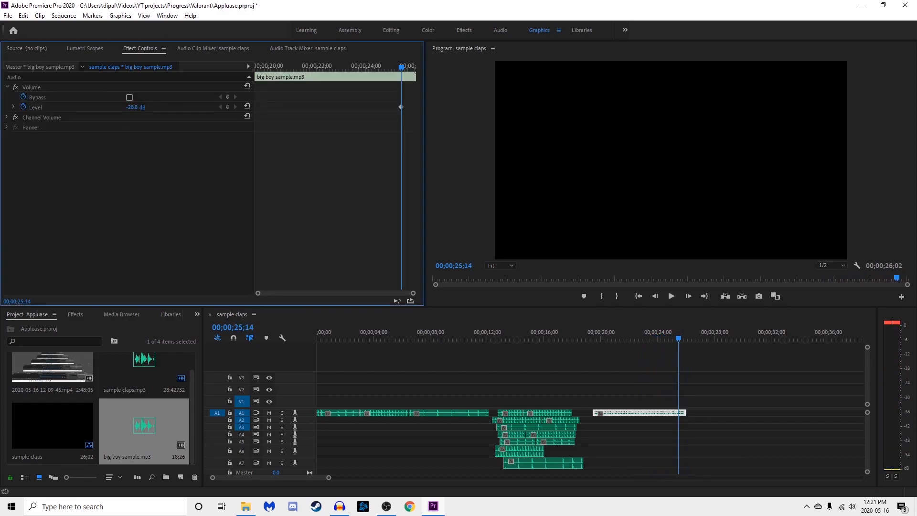
click(594, 339)
key(space)
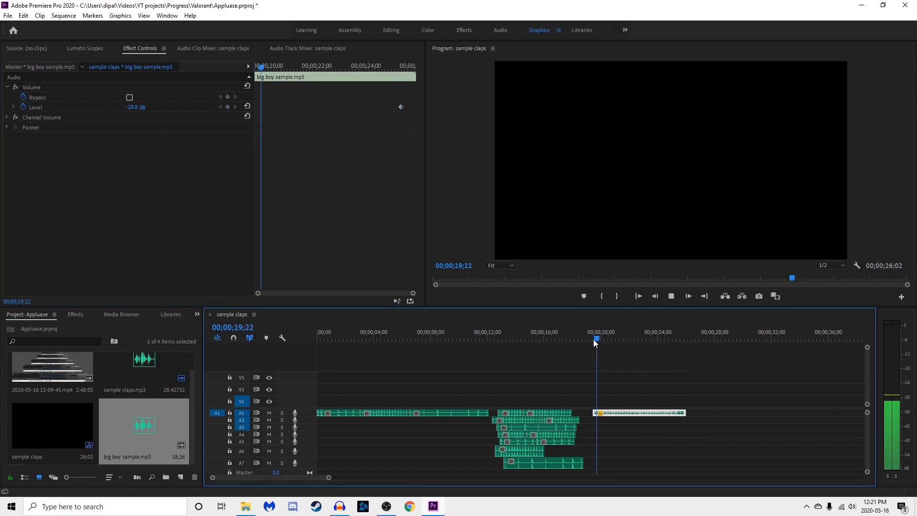
key(space)
Step: Place an offset copy of the quieter big boy sample.mp3 clip on track A5 and delete the leftover piece at its end
drag(645, 414, 641, 441)
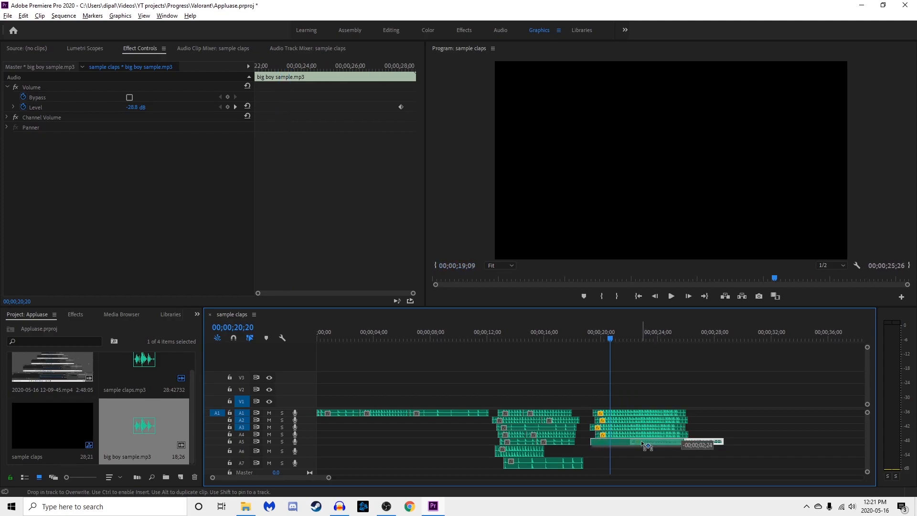
click(711, 443)
key(Delete)
Step: Fill track A6 with two consecutive copies of the quieter sample, trim their outer ends to match the stack, and play the mix
drag(654, 440, 610, 441)
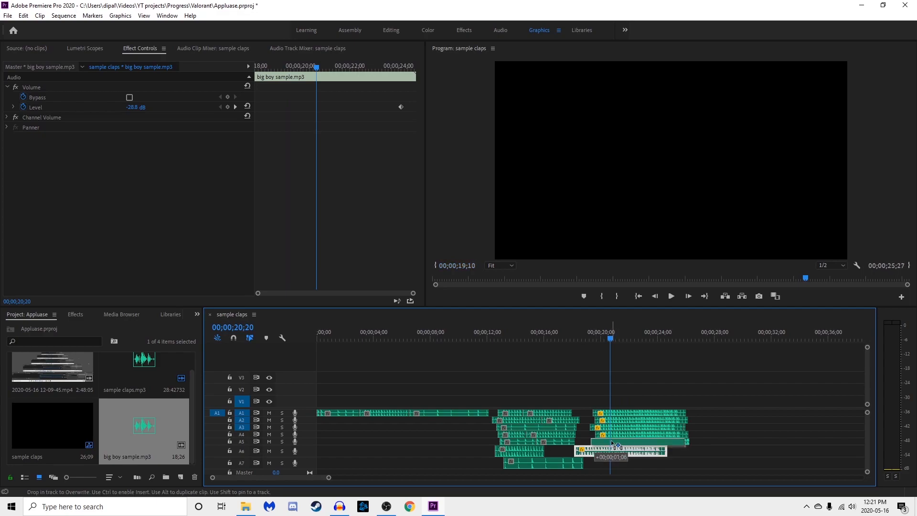
drag(612, 440, 663, 453)
drag(736, 451, 691, 452)
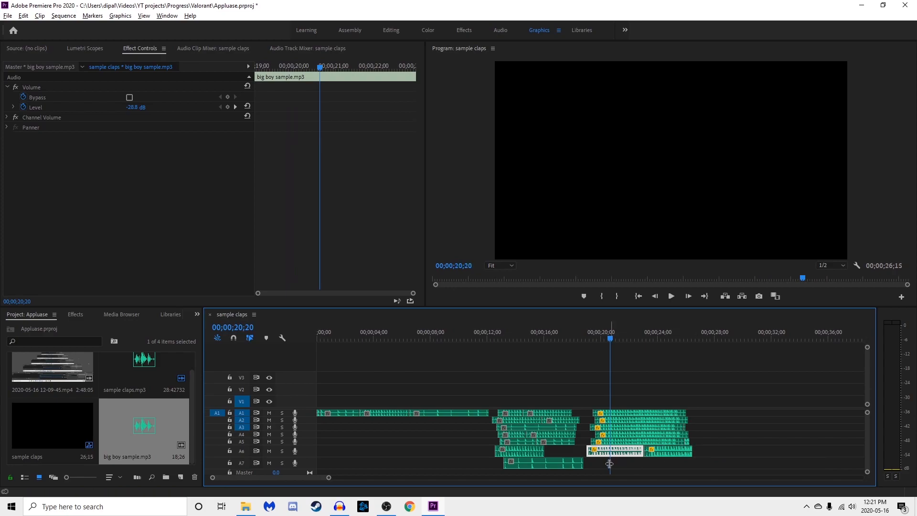
drag(589, 450, 591, 450)
click(588, 338)
key(space)
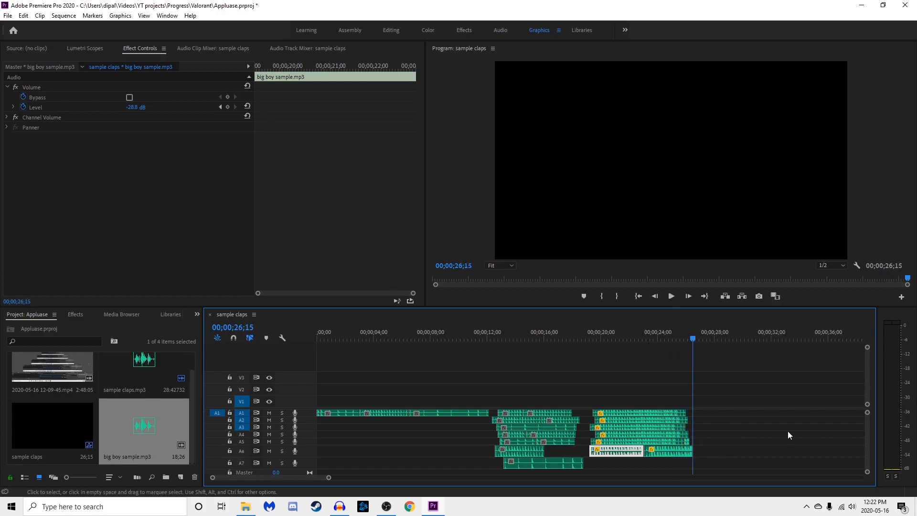
scroll(812, 423, down, 1)
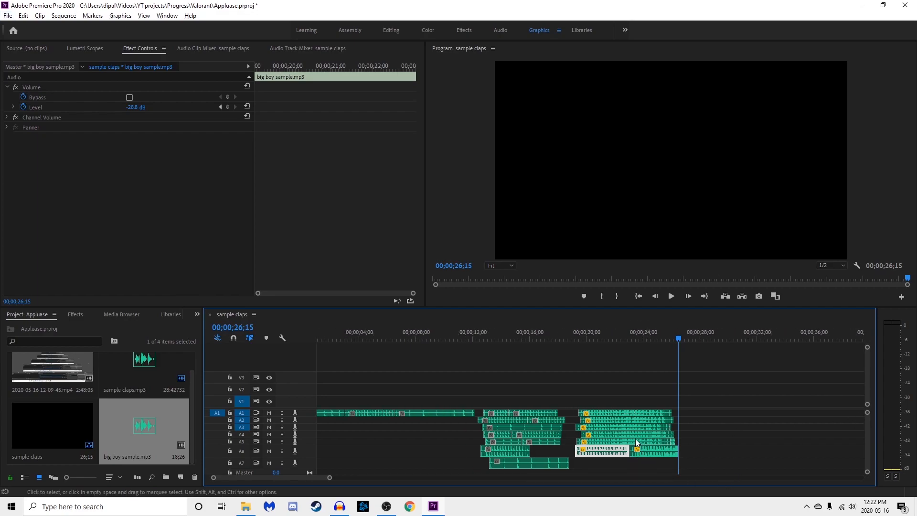
Step: Stack offset copies of big big boy.mp3 down to track A7 after the previous stack and play them
double_click(635, 412)
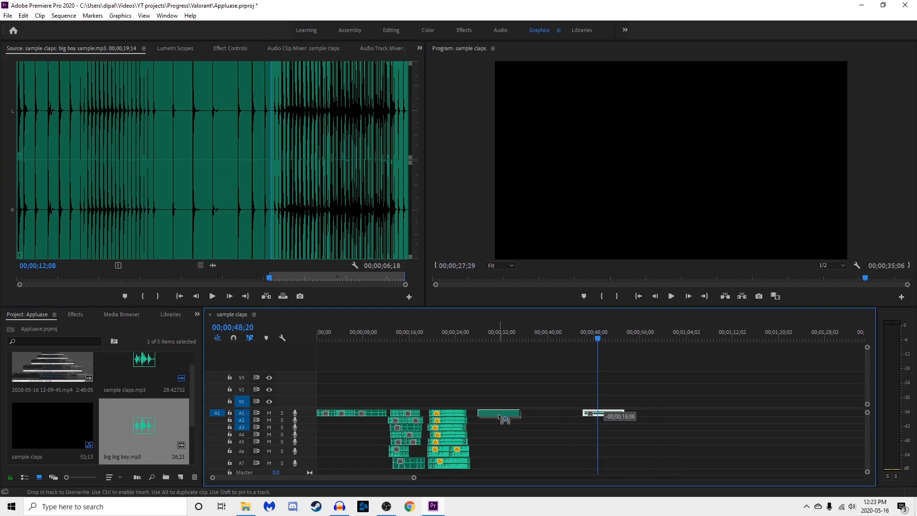
drag(604, 413, 508, 460)
click(483, 340)
key(space)
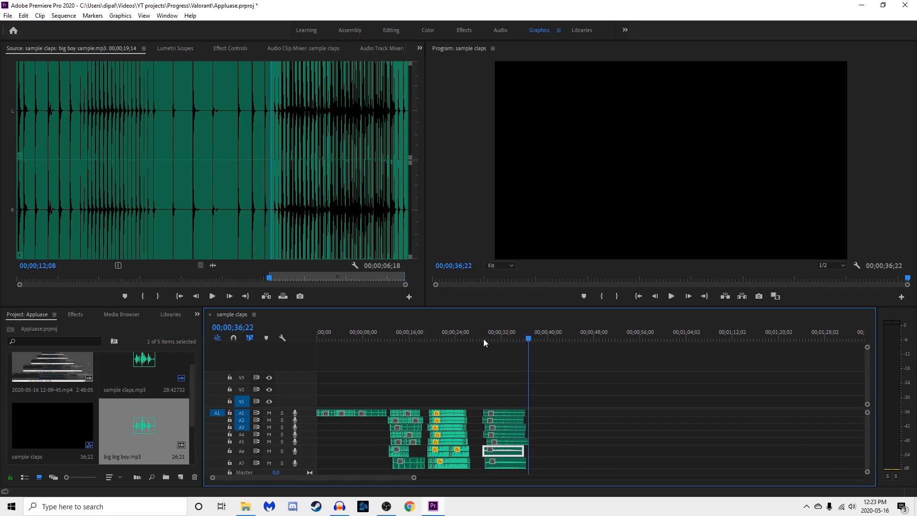
Step: Play the last stack of big big boy.mp3 copies from its start to check the layered sound
key(space)
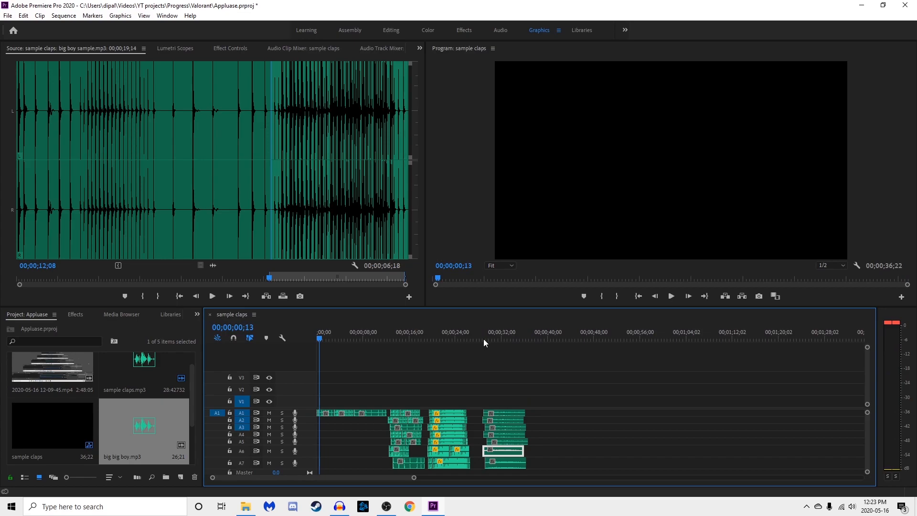
click(483, 339)
key(space)
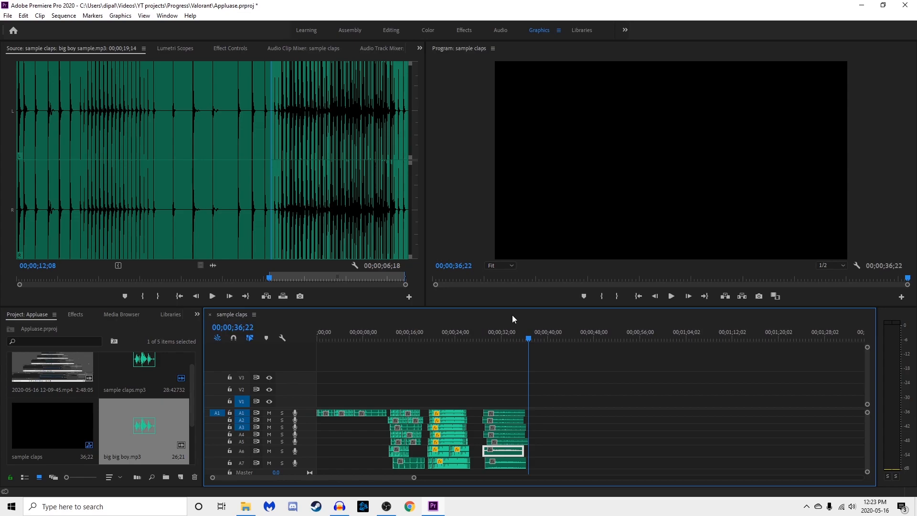
click(502, 463)
right_click(503, 462)
click(569, 86)
drag(510, 464, 514, 464)
right_click(515, 466)
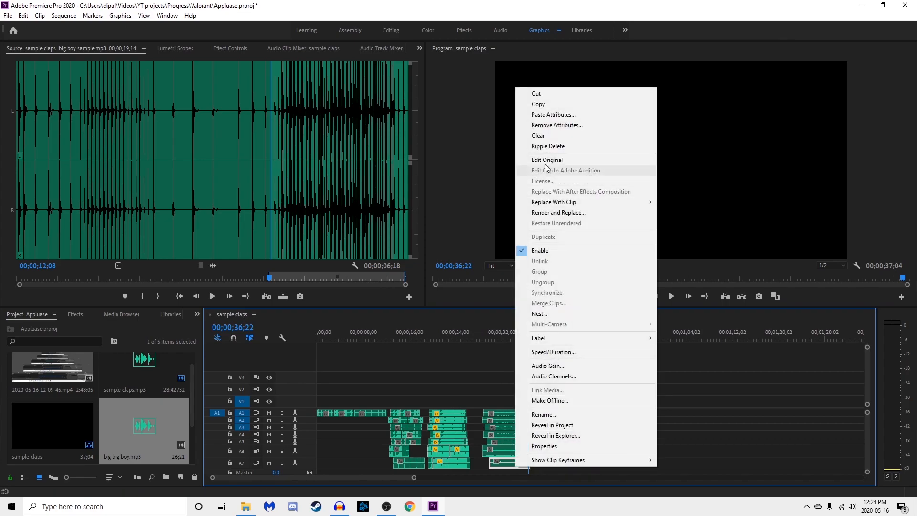
click(544, 470)
Step: Delete the last stack's copies on tracks A3 to A7 and play the two clips left on A1 and A2
drag(545, 469, 502, 432)
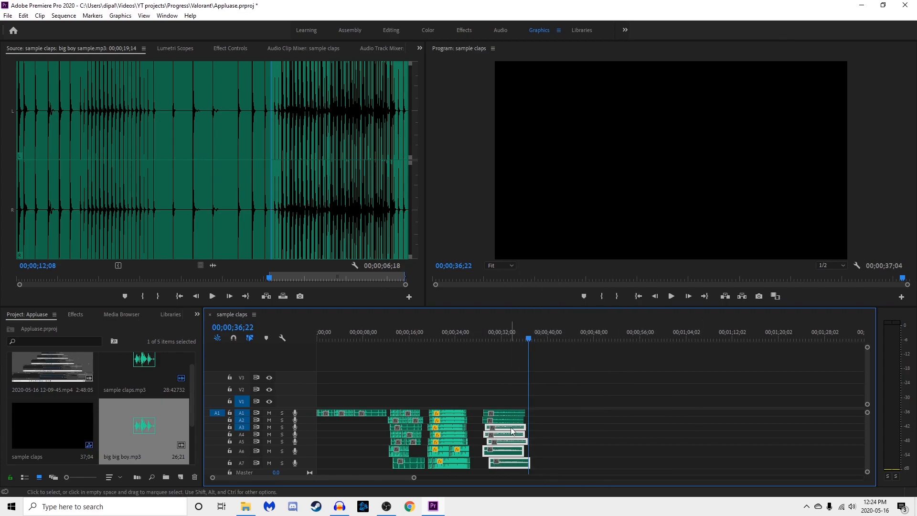
right_click(511, 431)
click(544, 67)
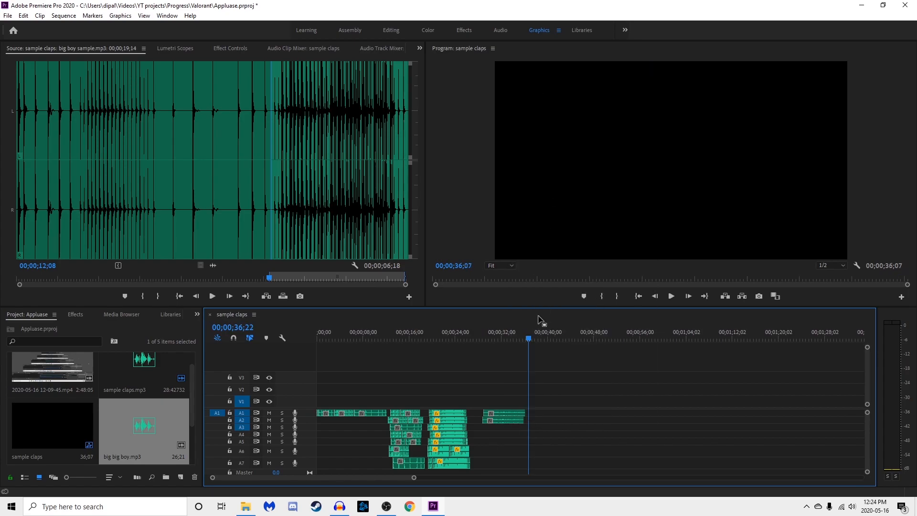
click(479, 339)
key(space)
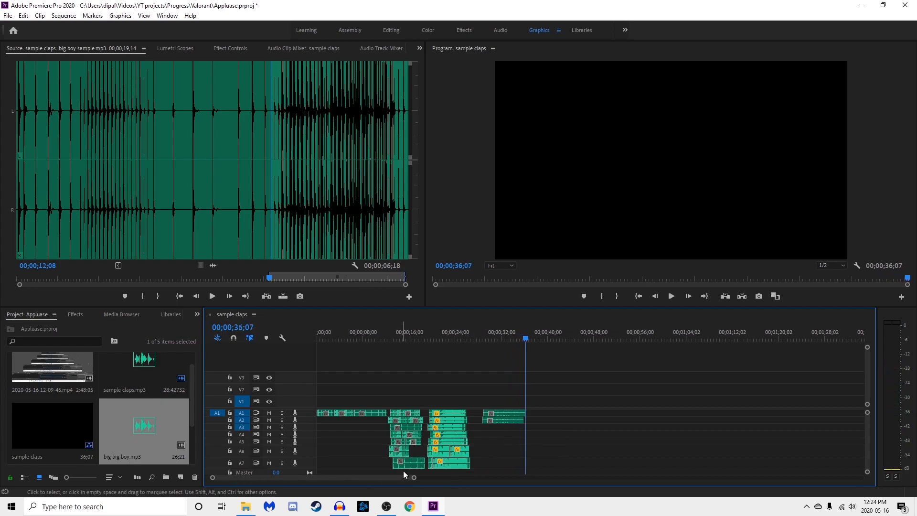
Step: Rearrange the last A2 clip into consecutive offset pieces, trim them to the span of the A1 clip above, and play the mix
drag(213, 477, 277, 472)
drag(538, 420, 439, 422)
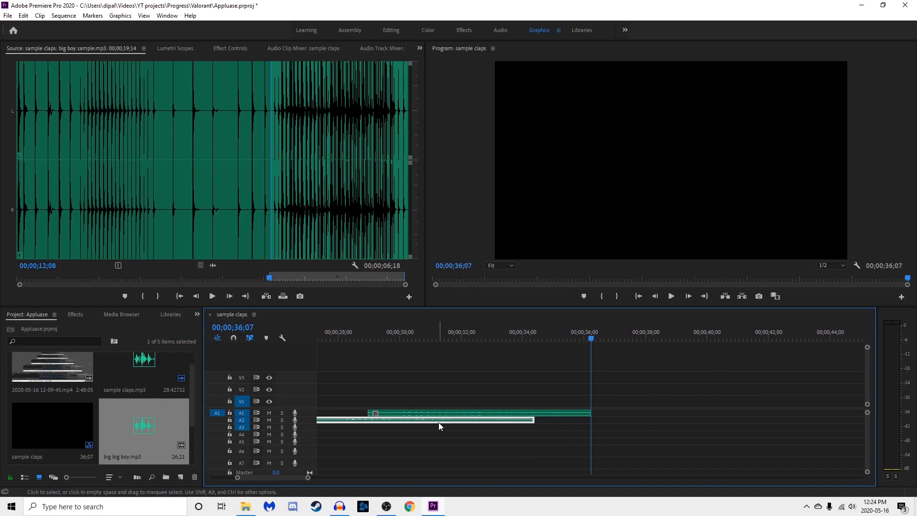
scroll(235, 478, down, 2)
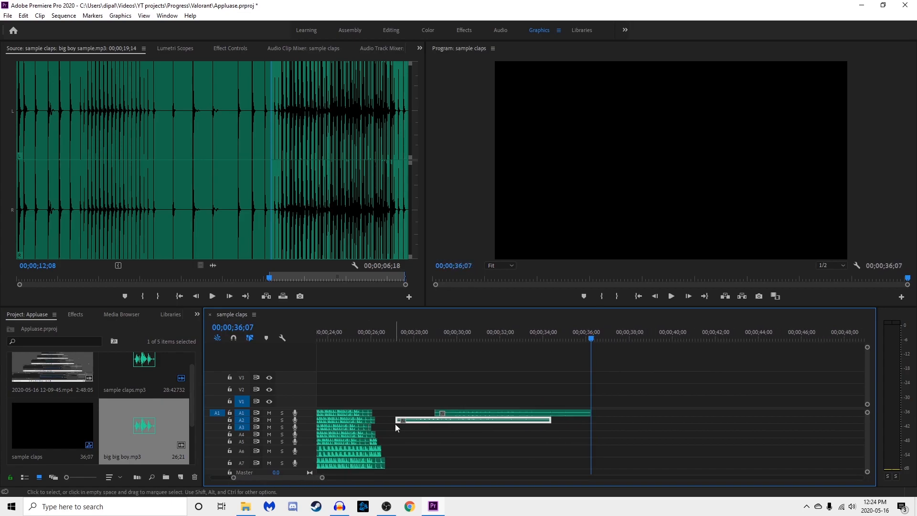
drag(396, 420, 528, 422)
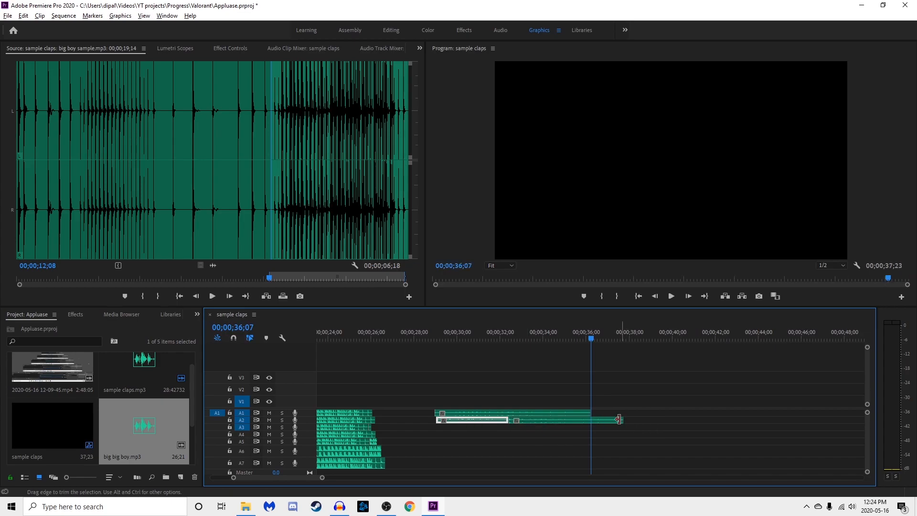
drag(622, 419, 590, 419)
click(419, 339)
key(space)
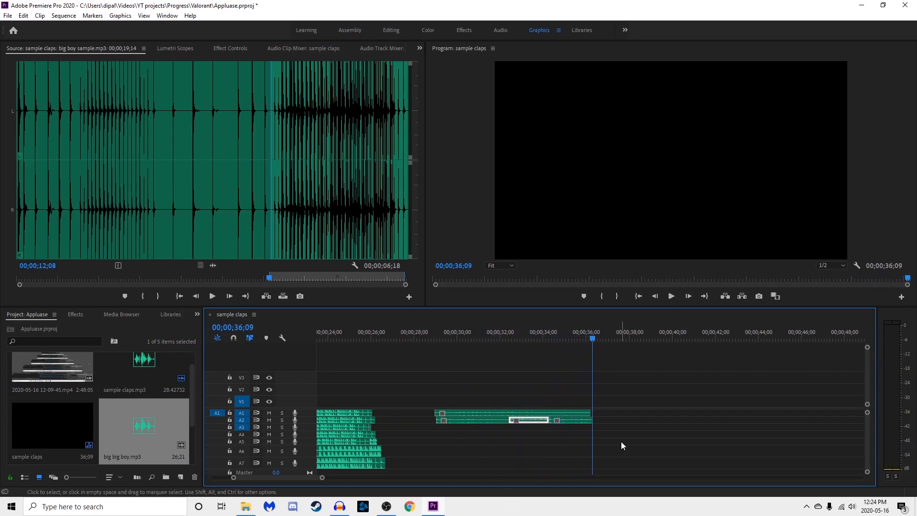
Step: Select the clips of the last stack, add a Studio Reverb effect to the Audio 1 track, and open the effect's editor
drag(605, 433, 424, 402)
click(377, 49)
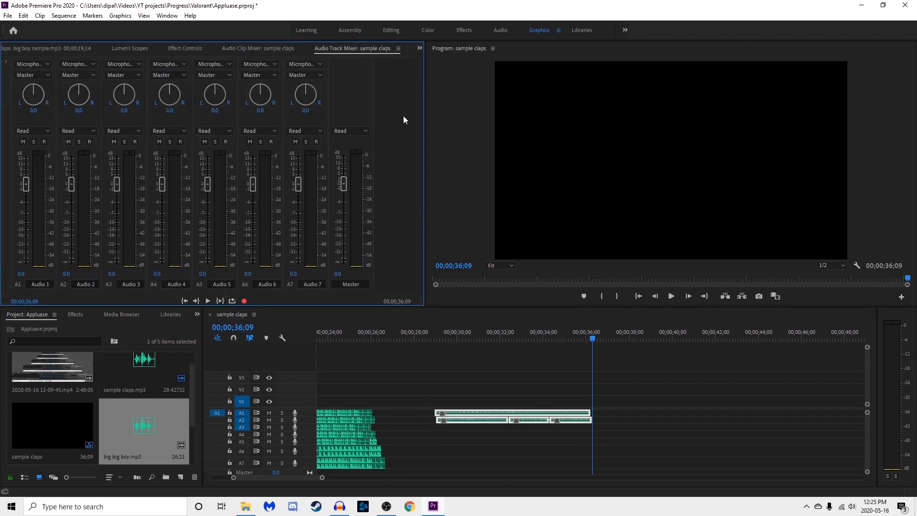
click(5, 62)
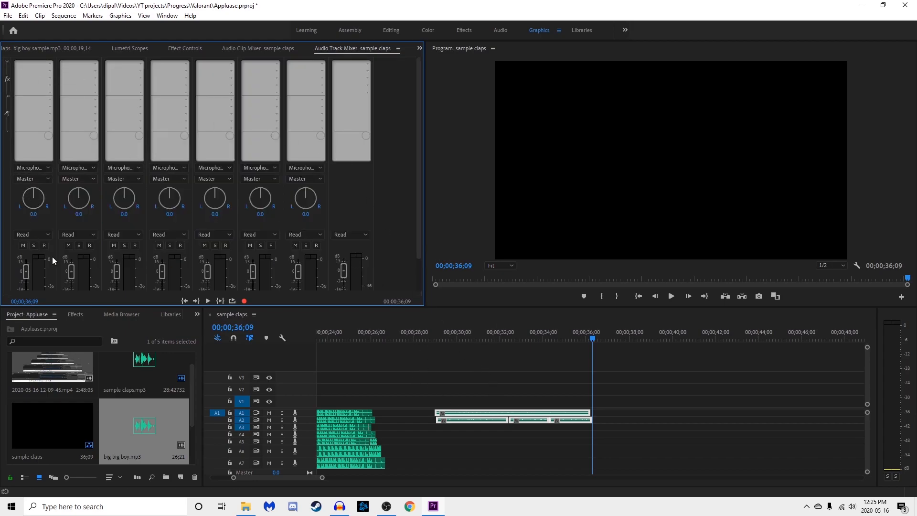
click(49, 64)
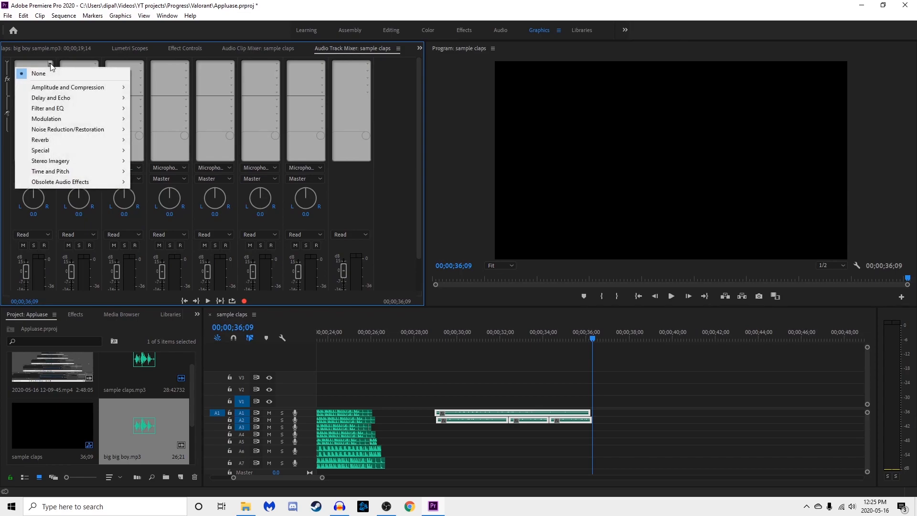
mouse_move(54, 139)
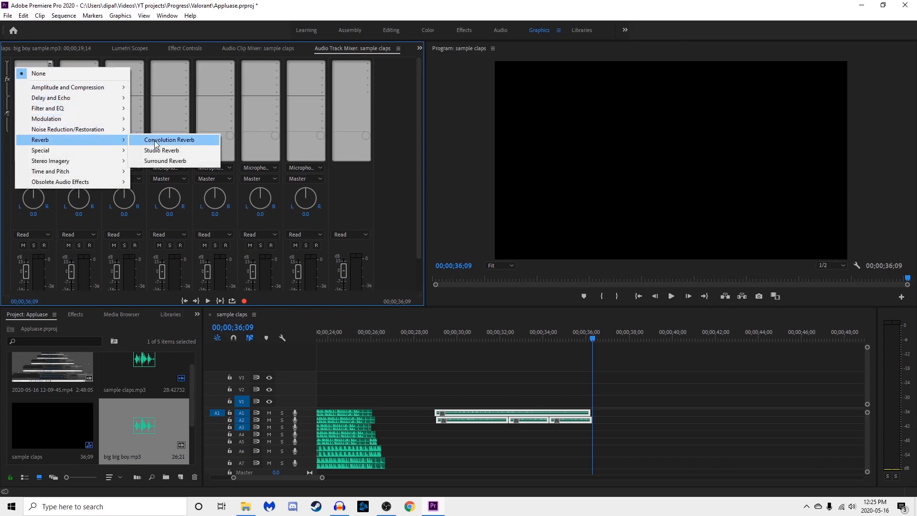
click(182, 151)
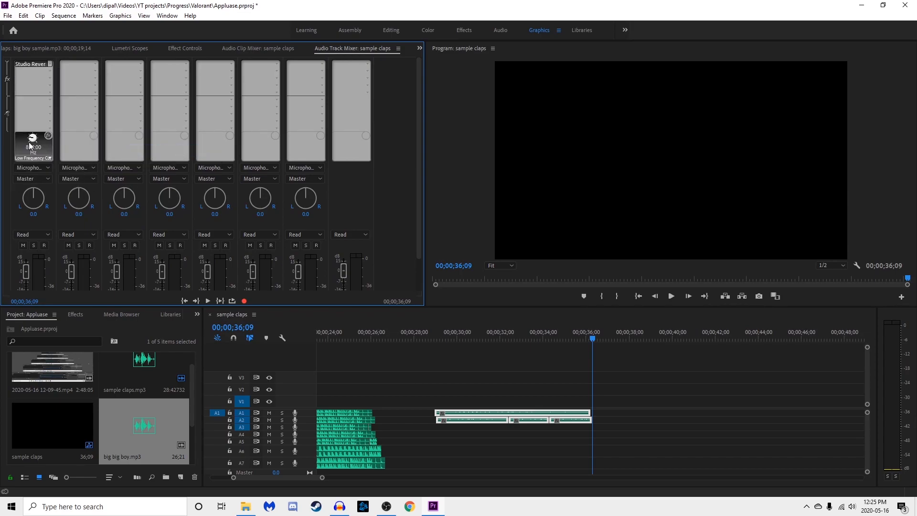
double_click(30, 64)
drag(486, 149, 696, 86)
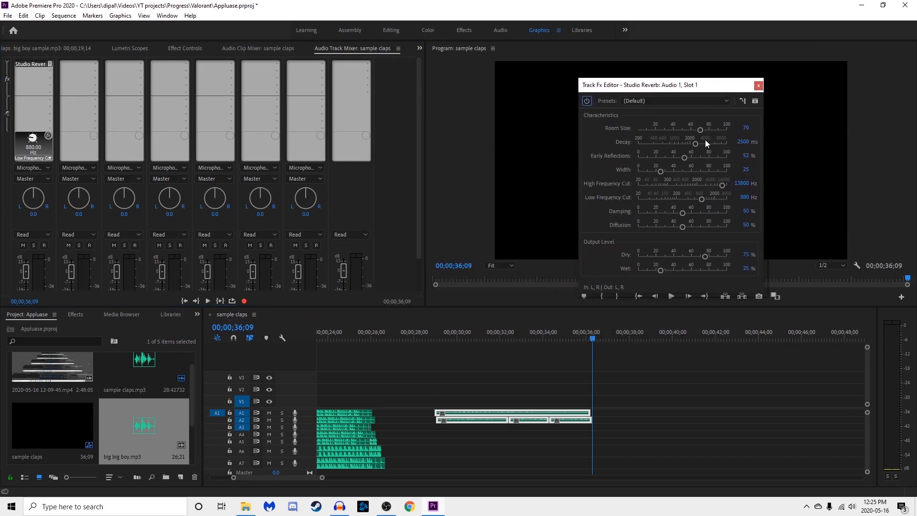
Step: Set the Studio Reverb's room size to 100 and play the last stack with it
drag(701, 129, 735, 134)
drag(443, 338, 434, 340)
key(space)
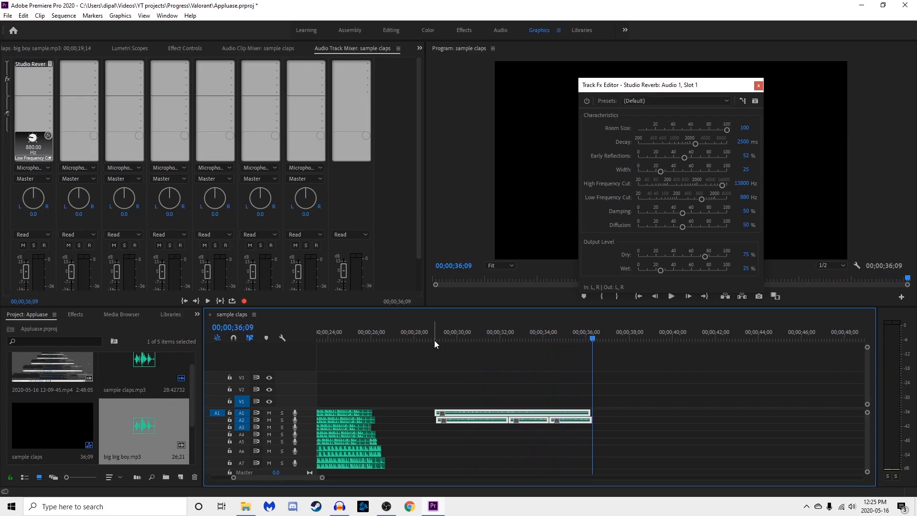
Step: Set the Studio Reverb's output levels to 0% dry and 100% wet, and play the last stack to its end
drag(659, 270, 633, 265)
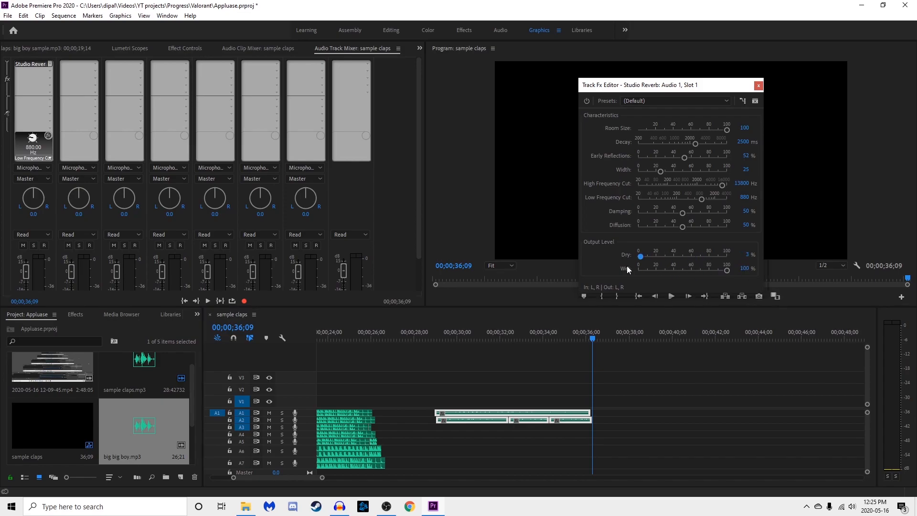
click(424, 338)
key(space)
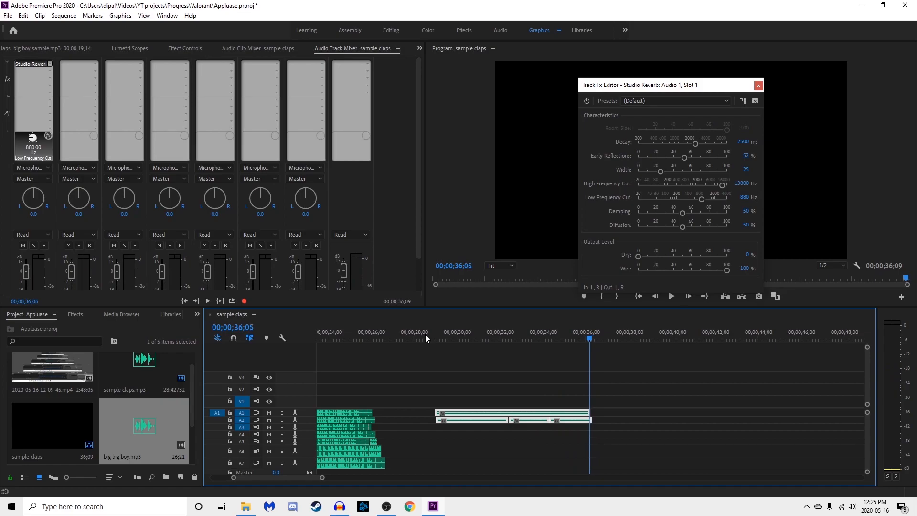
key(space)
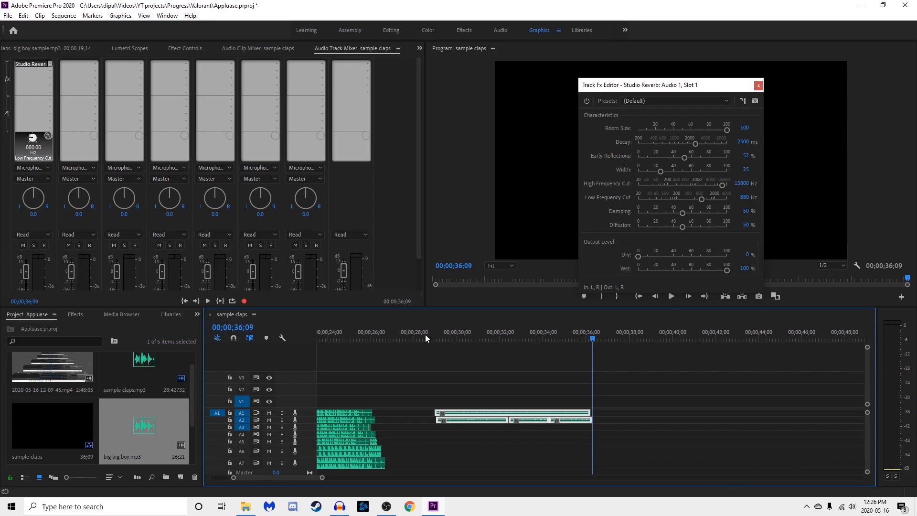
Step: Play the sequence from its beginning through the last stack to hear every layering stage with the reverb
key(space)
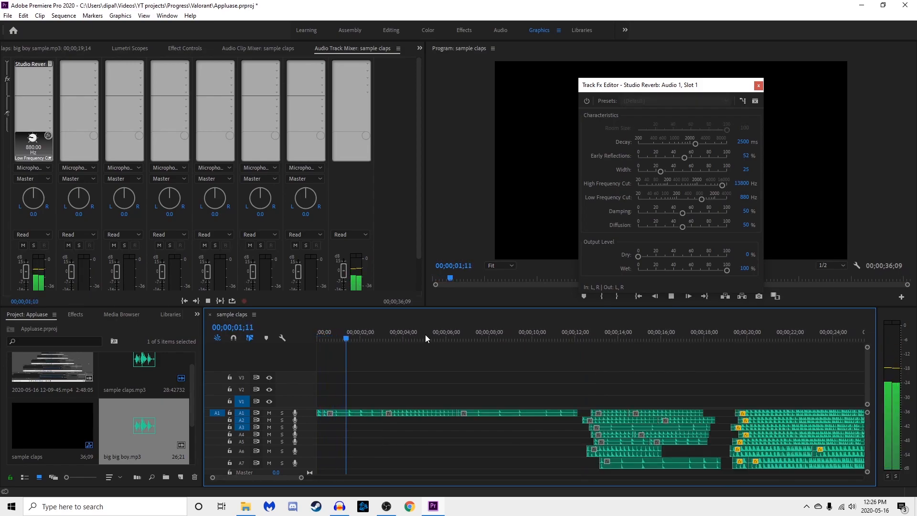
key(space)
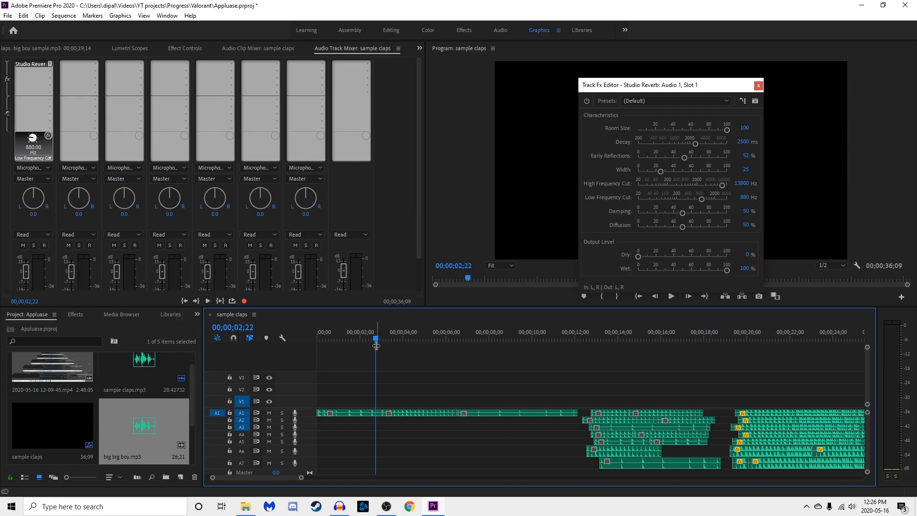
key(space)
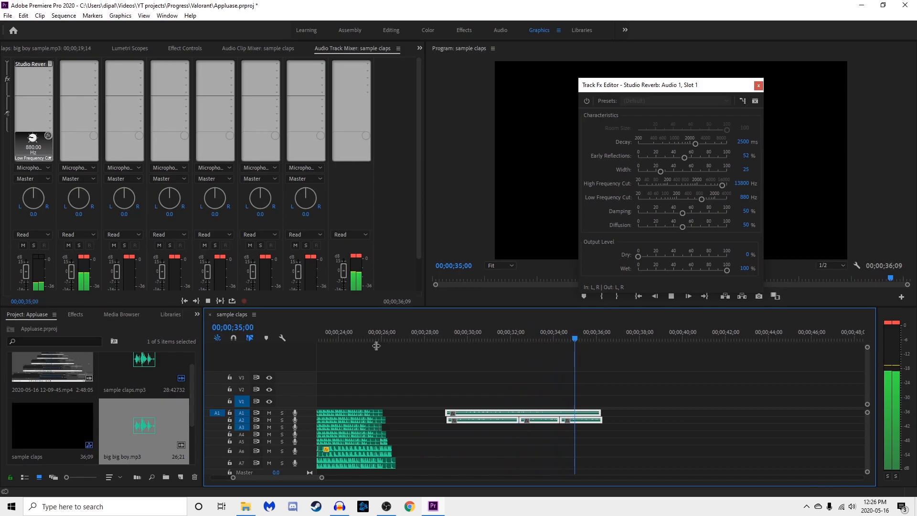
key(space)
Step: Bypass the Studio Reverb on Audio 1 and play the last stack from about 00;00;28;19 without it
drag(300, 478, 362, 477)
drag(213, 477, 277, 476)
drag(416, 340, 412, 339)
click(50, 64)
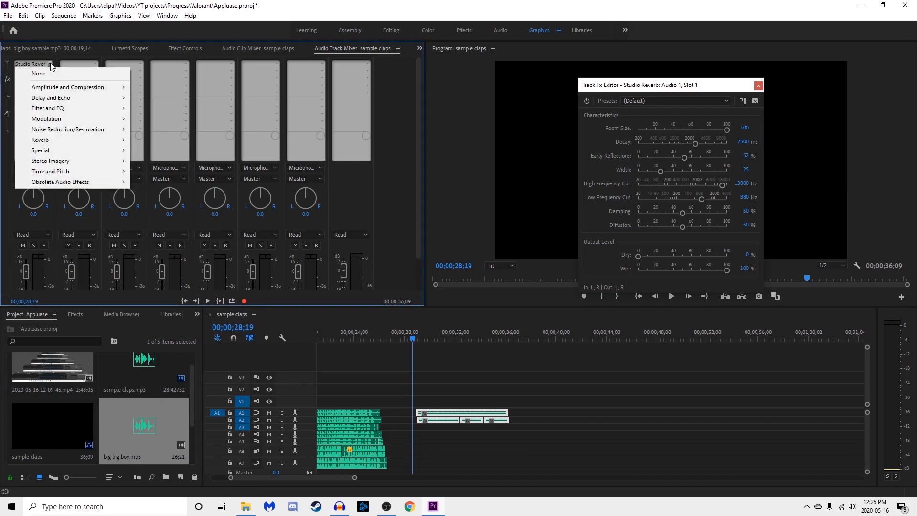
click(1, 209)
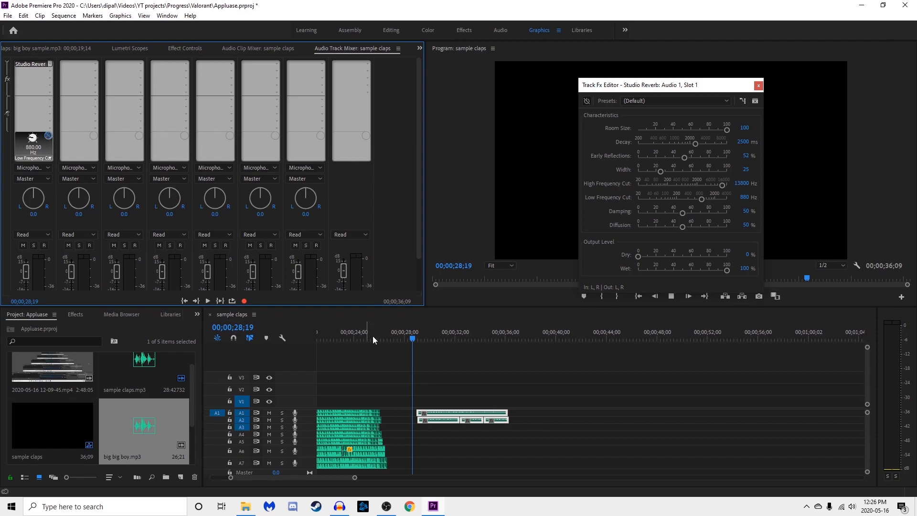
key(space)
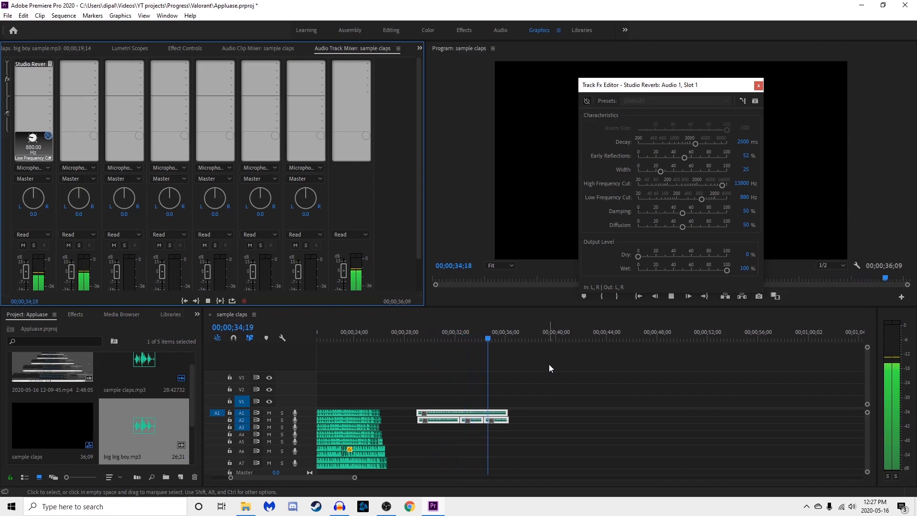
drag(516, 342, 411, 339)
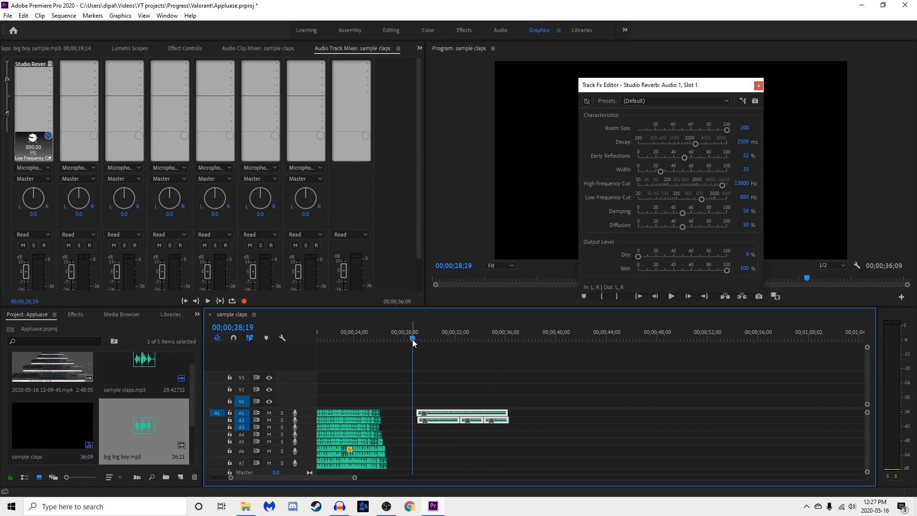
key(space)
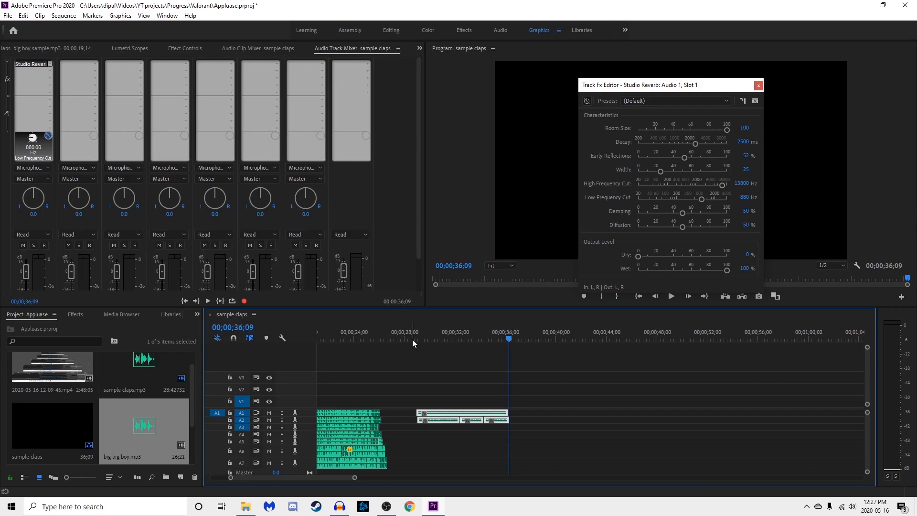
Step: Re-enable the Studio Reverb on Audio 1, play the last stack with it, and close the effect editor
click(49, 136)
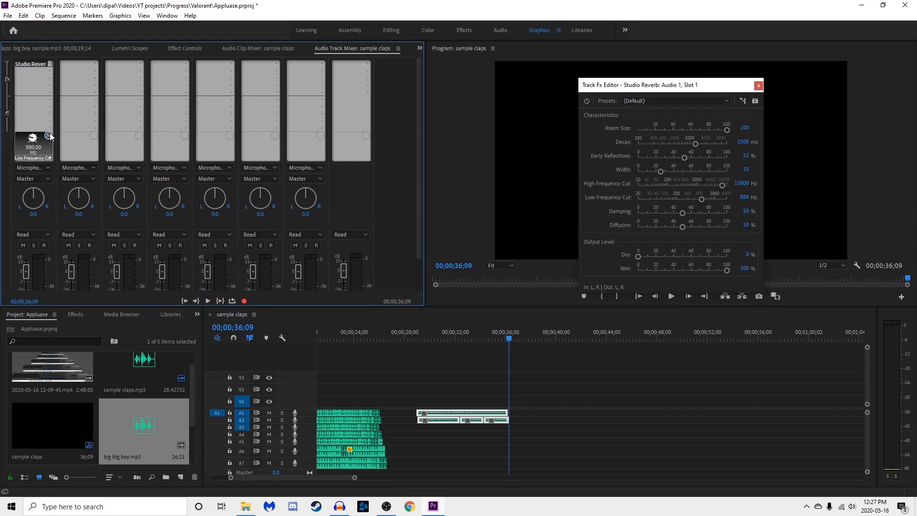
drag(408, 340, 412, 338)
key(space)
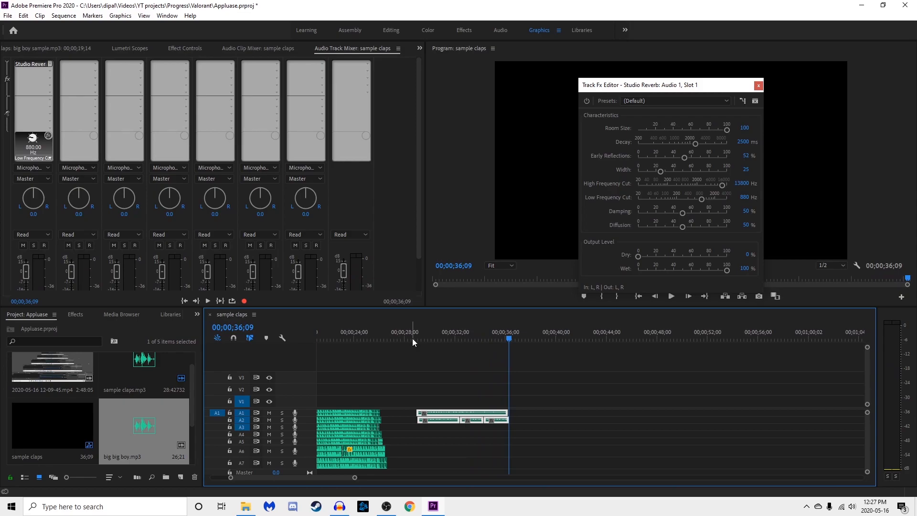
click(758, 86)
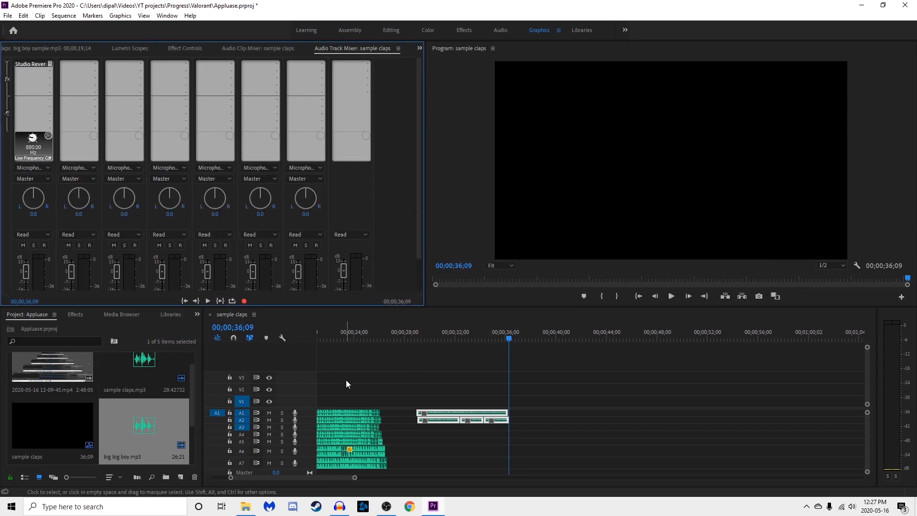